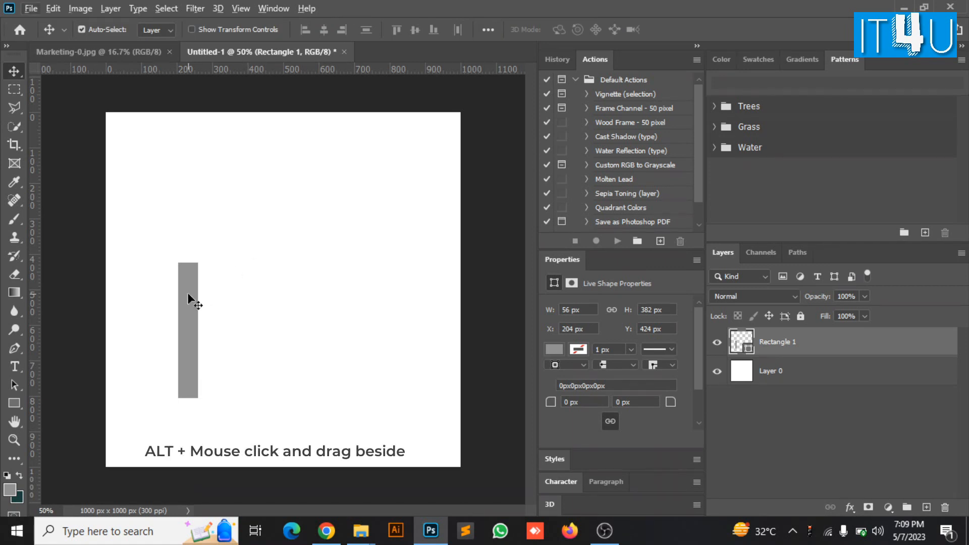
Duplicate the grey rectangle twice into three bars stepping up to the right
left_click_drag(188, 295, 215, 268)
key("Left")
key("Left")
key("Left")
key("Left")
key("Left")
key("Up")
key("Left")
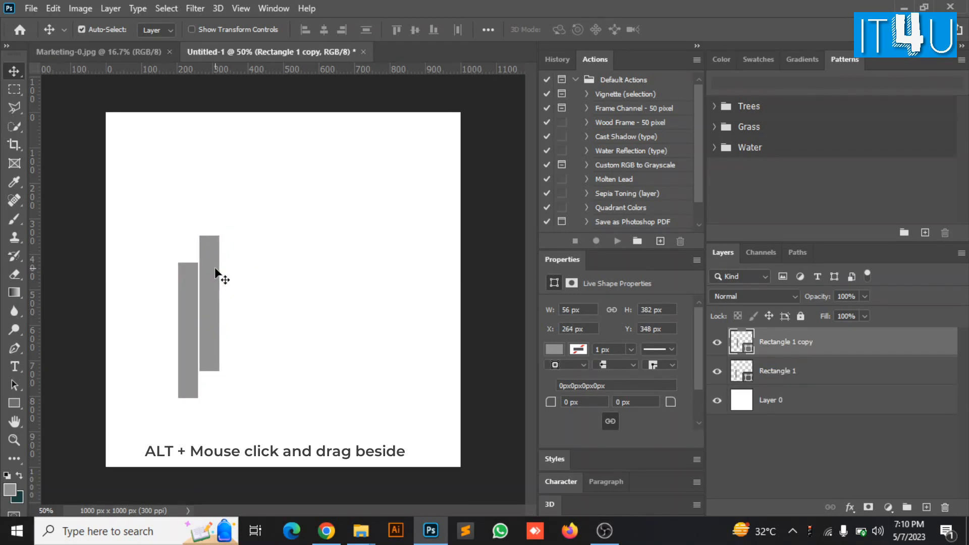
left_click_drag(210, 278, 232, 265)
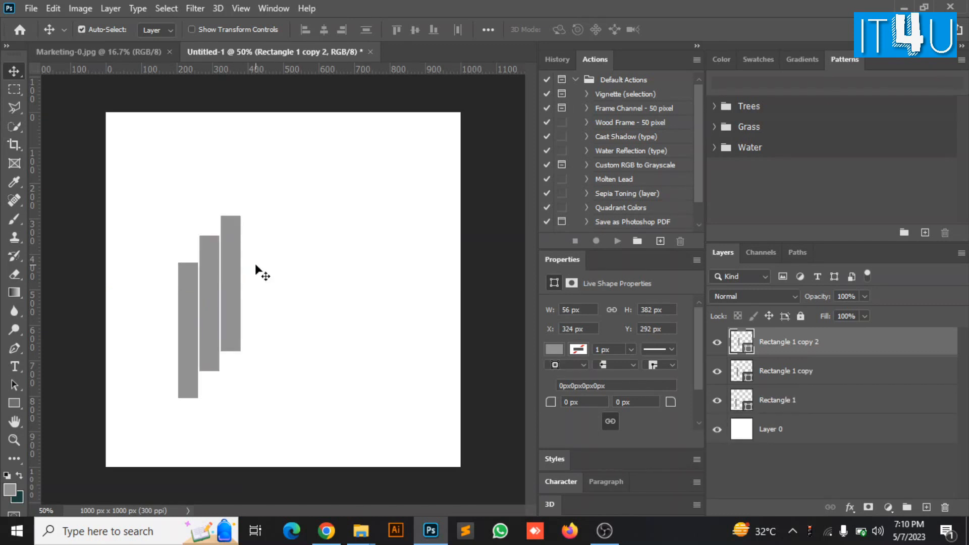
Copy the three bars up and right, lowered 16 px, making six staggered bars, and select all six
left_click(781, 404, "shift")
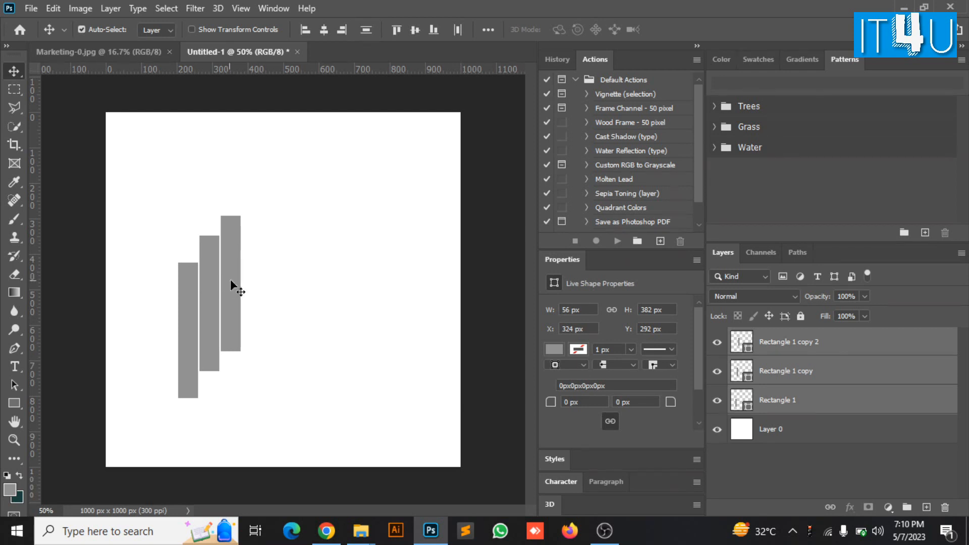
left_click_drag(235, 277, 302, 249)
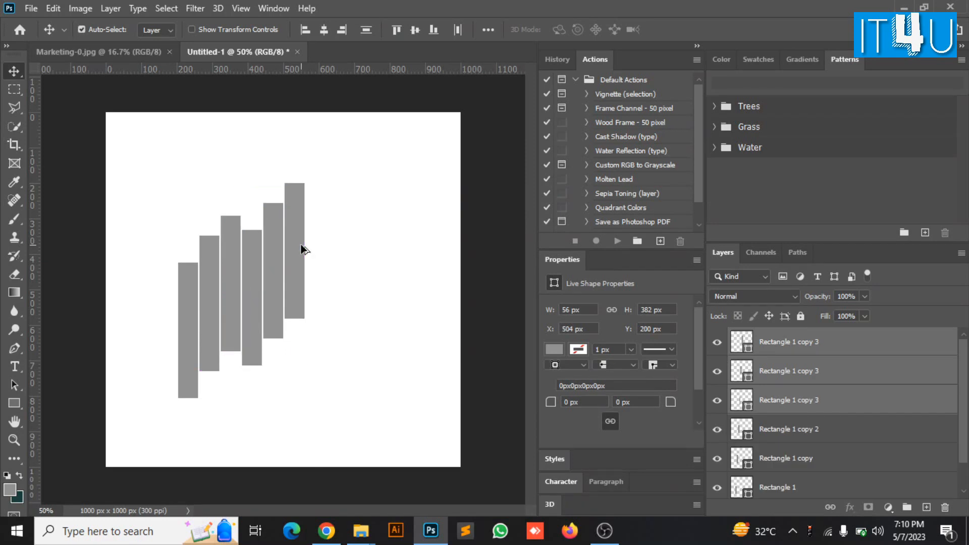
left_click_drag(298, 248, 299, 249)
left_click(832, 348)
scroll(830, 373, "down", 1)
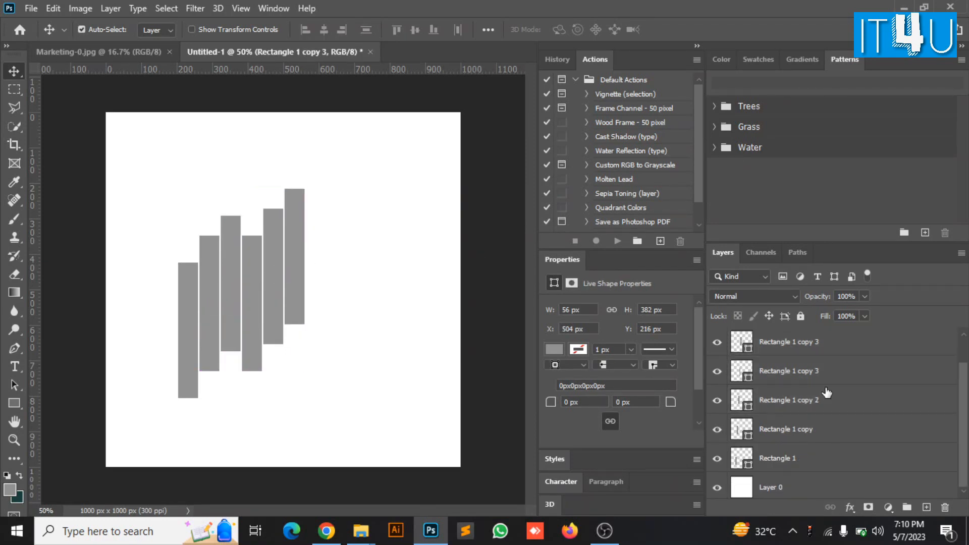
left_click(805, 456, "shift")
key("ctrl+t")
Rotate the six bars about −38°, scale them to 143%, centre them, and merge into one layer
left_click_drag(317, 413, 449, 366)
left_click_drag(326, 304, 316, 294)
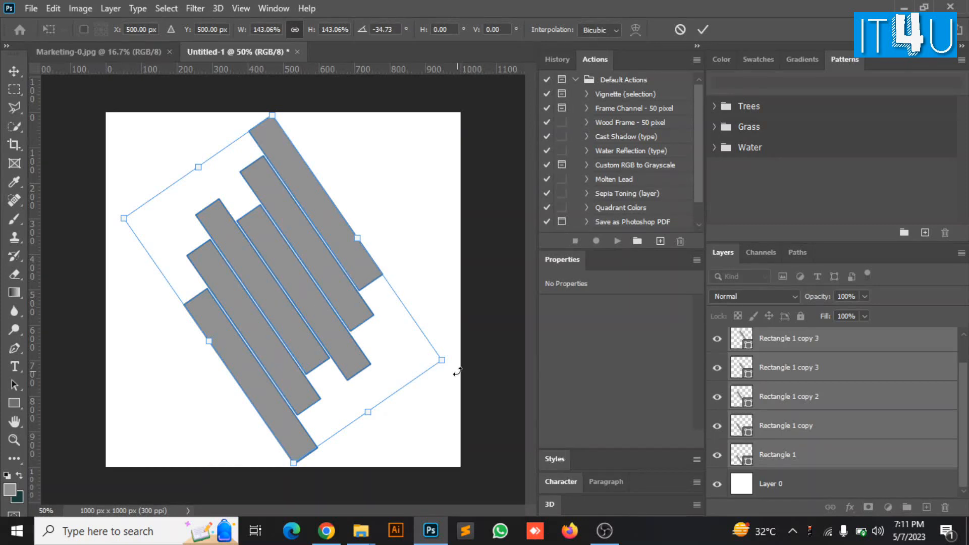
left_click_drag(456, 372, 461, 356)
left_click(702, 29)
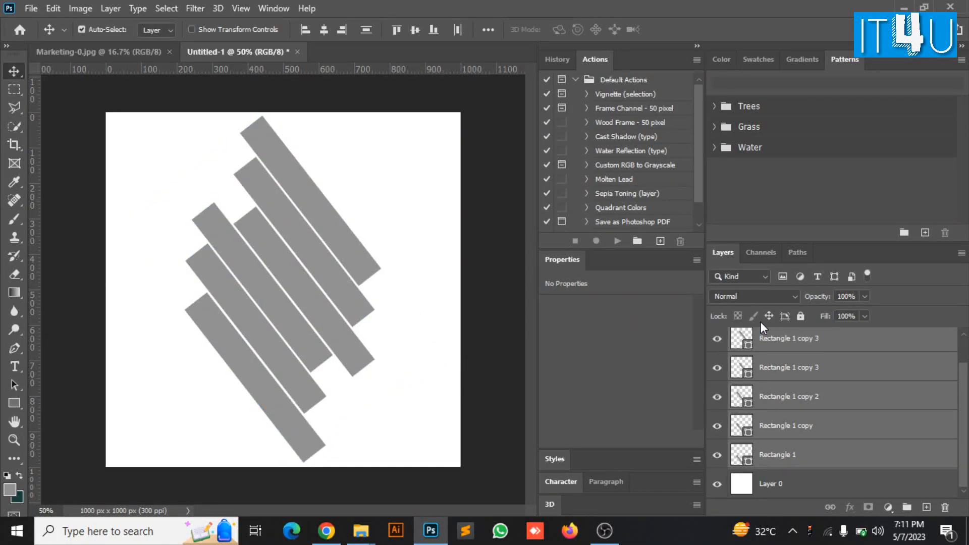
key("ctrl+e")
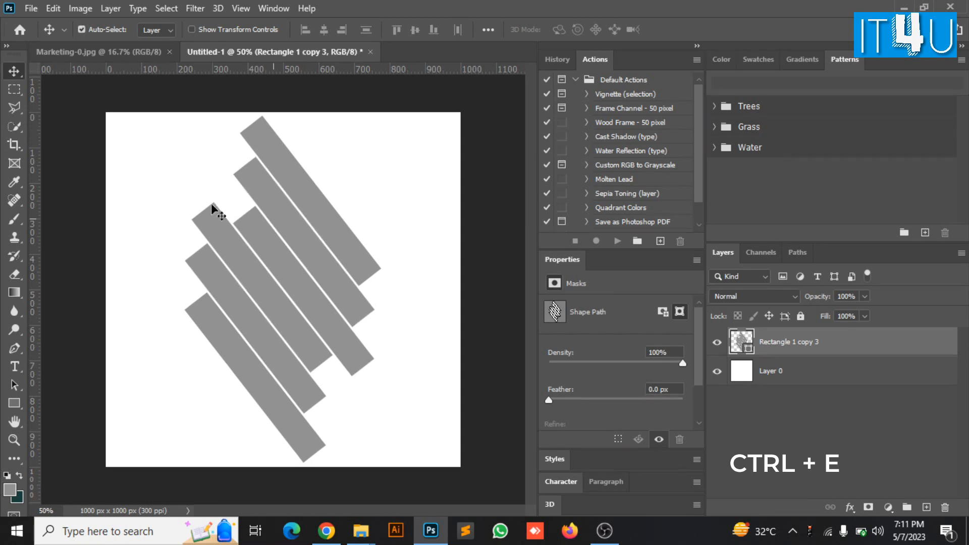
left_click(126, 346)
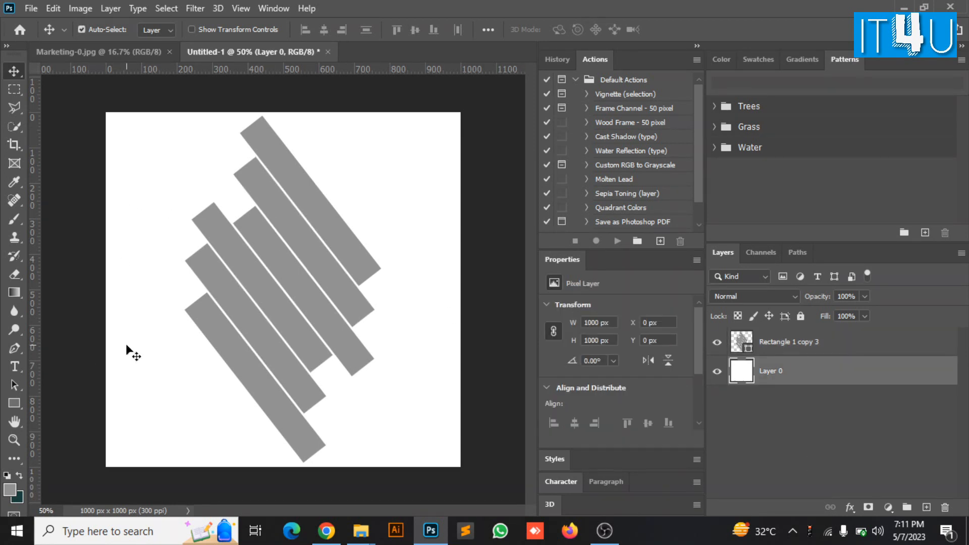
Draw a closed triangle path through the canvas's top-left, bottom-right and top-right corners
left_click(15, 347)
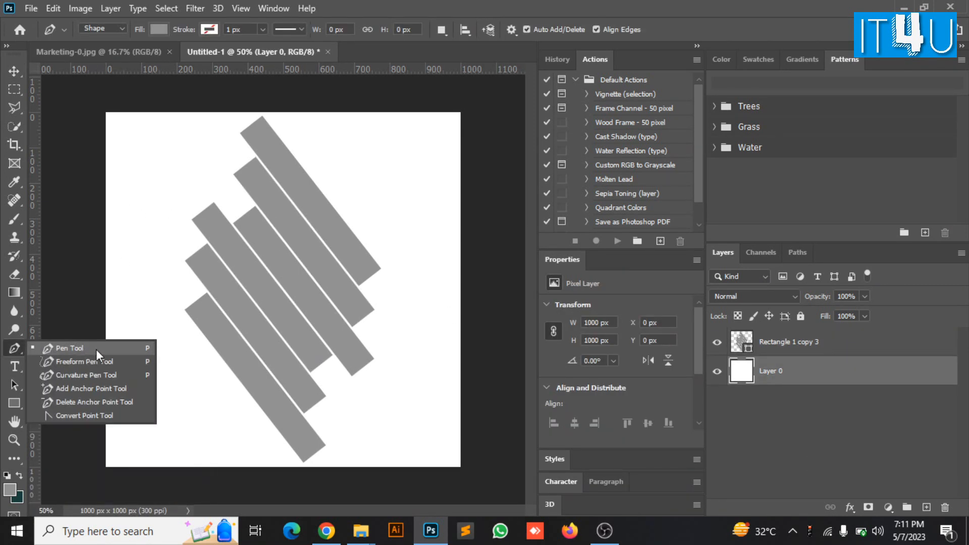
left_click(96, 348)
left_click(105, 112)
left_click(462, 469)
left_click(462, 110)
left_click(105, 112)
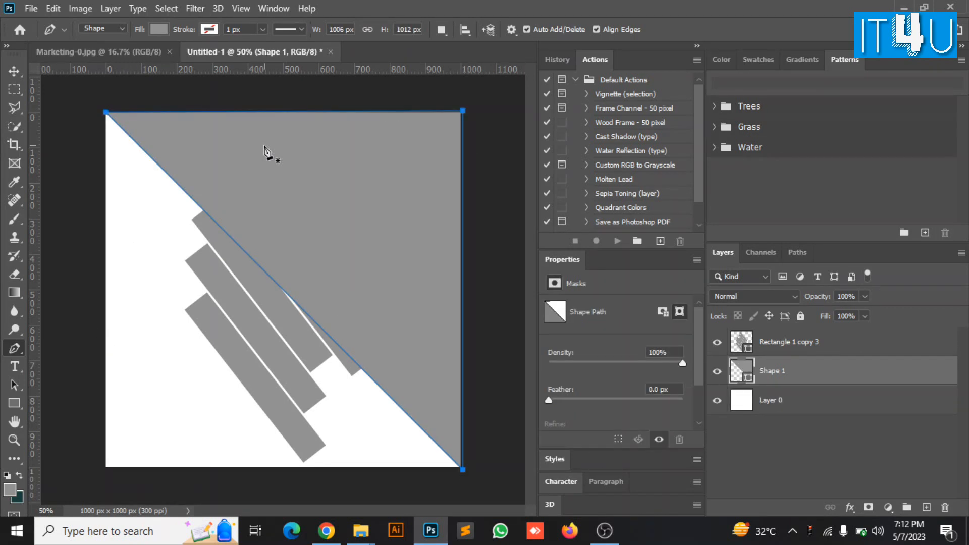
Fill the triangle shape with cyan
left_click(159, 29)
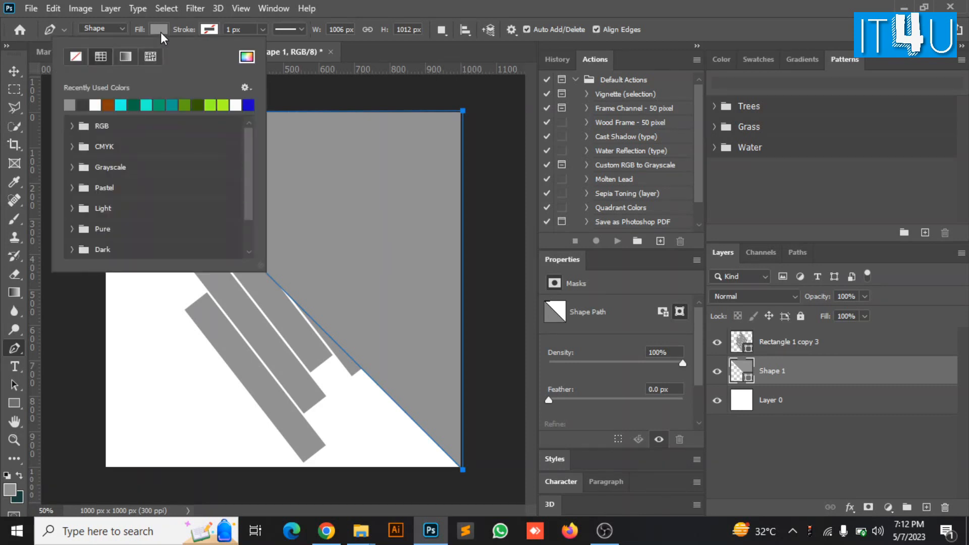
left_click(134, 105)
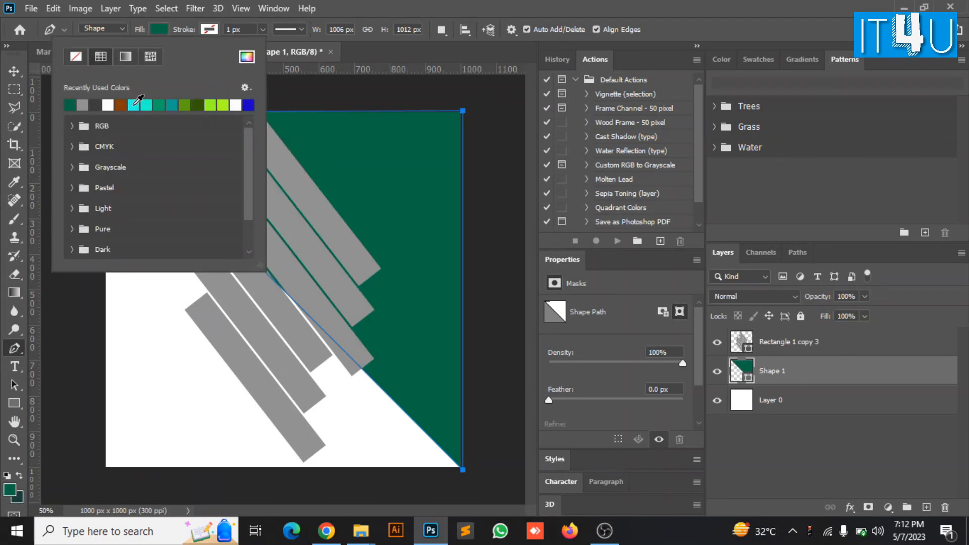
left_click(134, 104)
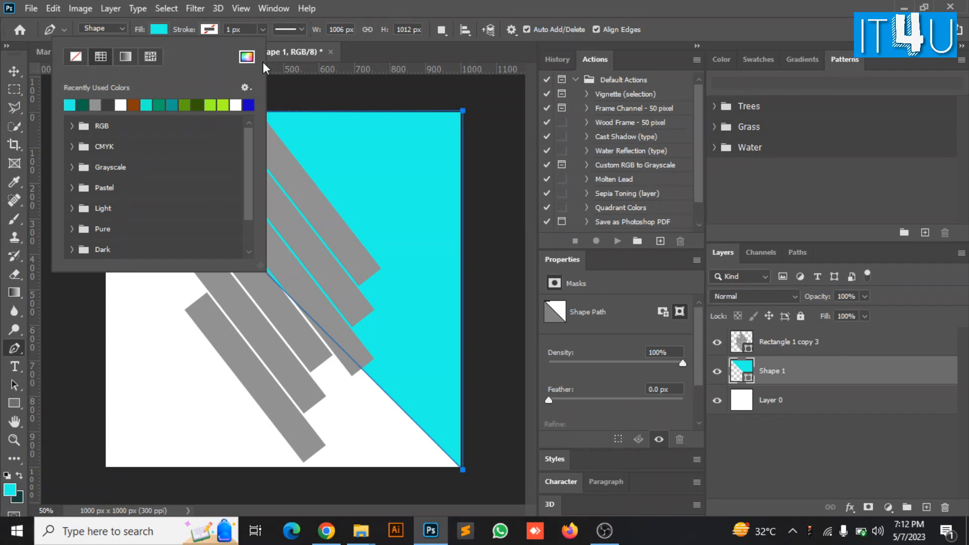
left_click(13, 71)
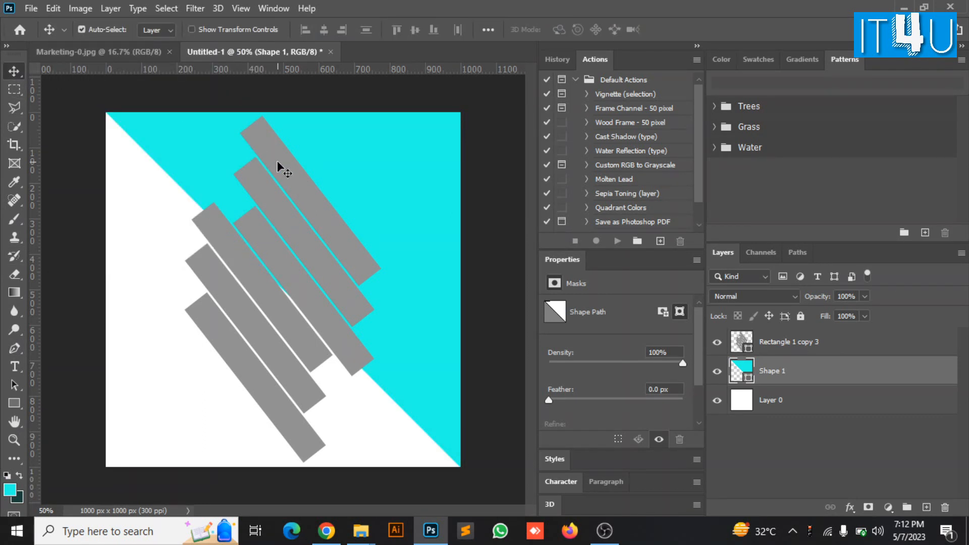
Rotate the merged bars slightly and shift them a little left
left_click(777, 347)
key("ctrl+t")
mouse_move(389, 469)
left_mouse_down()
mouse_move(407, 456)
mouse_move(391, 468)
left_mouse_up()
left_click(703, 30)
key("ctrl+t")
left_click_drag(364, 358, 358, 360)
left_click_drag(380, 474, 383, 472)
left_click(702, 30)
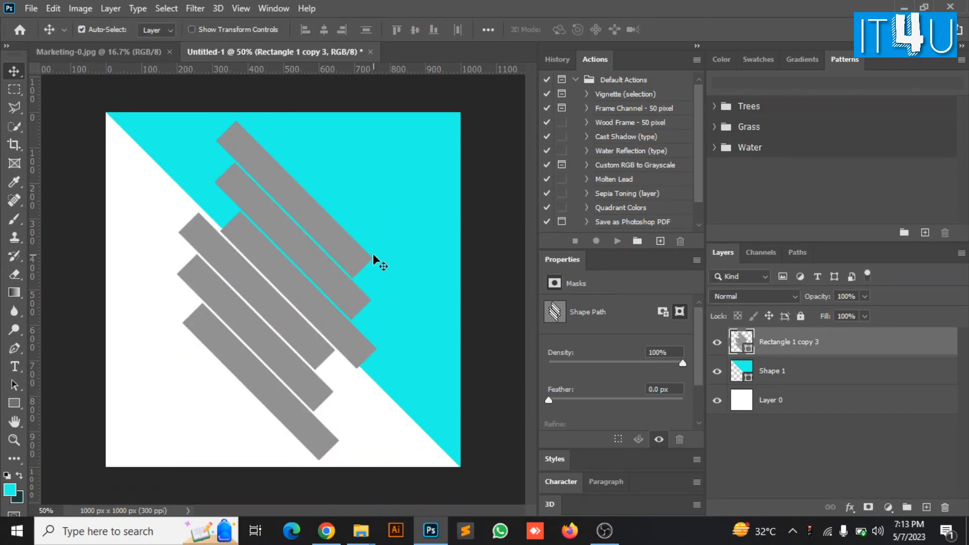
Give the triangle a dark-to-bright teal Gradient Overlay at 111% scale
left_click(820, 371)
left_click(849, 507)
left_click(881, 465)
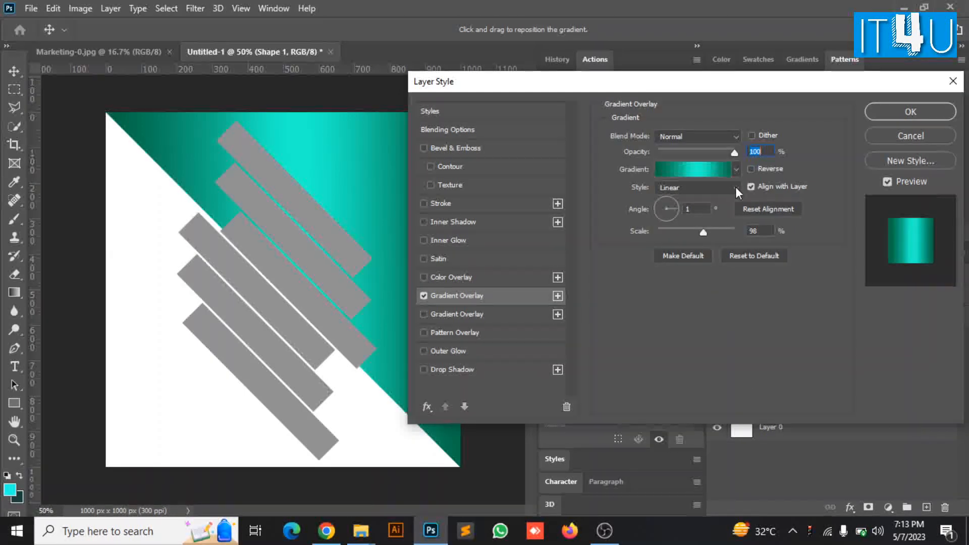
mouse_move(701, 232)
left_mouse_down()
mouse_move(691, 232)
mouse_move(714, 232)
left_mouse_up()
left_click(869, 110)
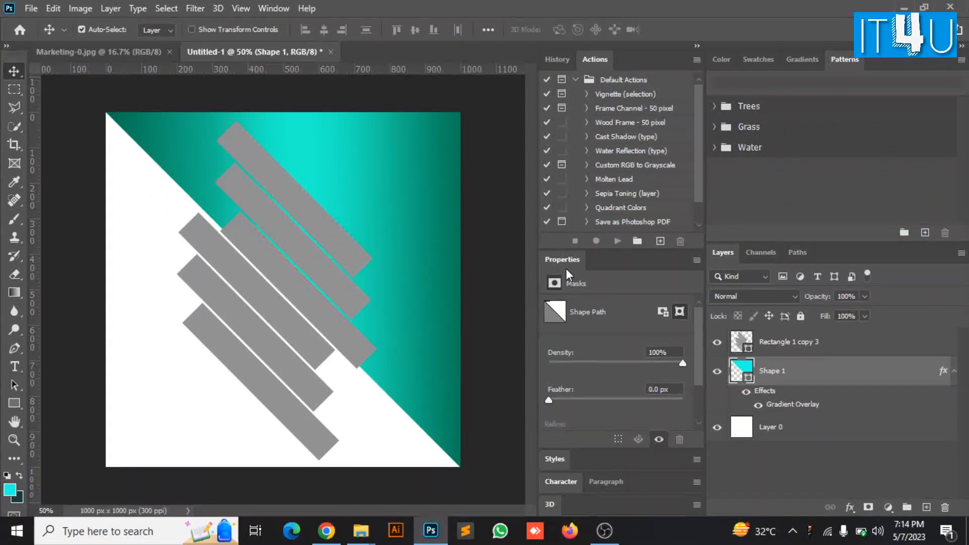
Place the man's photo from Marketing-0.jpg into the poster, scaled to about 42% to fill the square
left_click(843, 346)
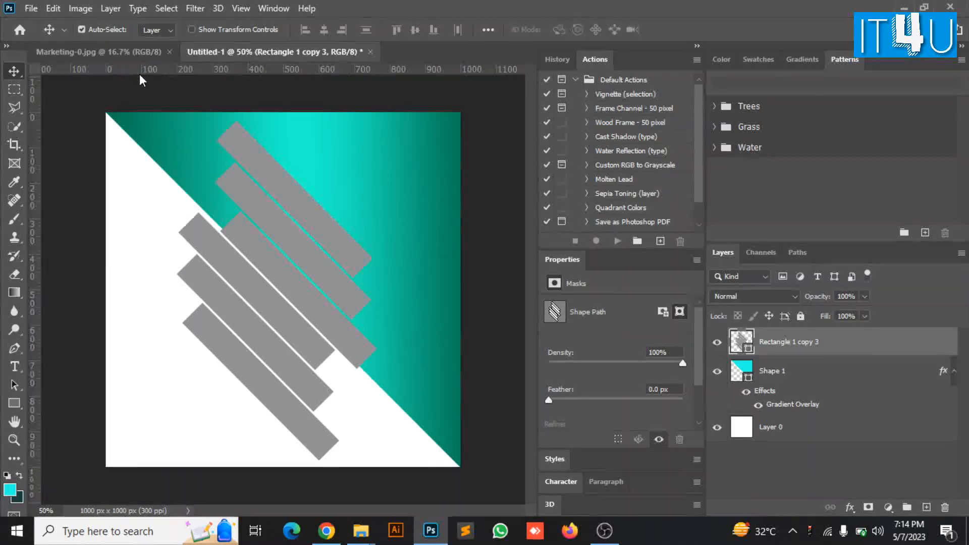
left_click(135, 53)
left_click_drag(289, 290, 233, 248)
key("ctrl+t")
key("ctrl+minus")
key("ctrl+minus")
left_click_drag(261, 469, 281, 289)
left_click_drag(297, 257, 314, 346)
left_click_drag(273, 157, 266, 195)
mouse_move(139, 200)
left_mouse_down()
mouse_move(162, 215)
mouse_move(146, 205)
left_mouse_up()
mouse_move(407, 294)
left_mouse_down()
mouse_move(384, 293)
mouse_move(396, 293)
left_mouse_up()
key("Return")
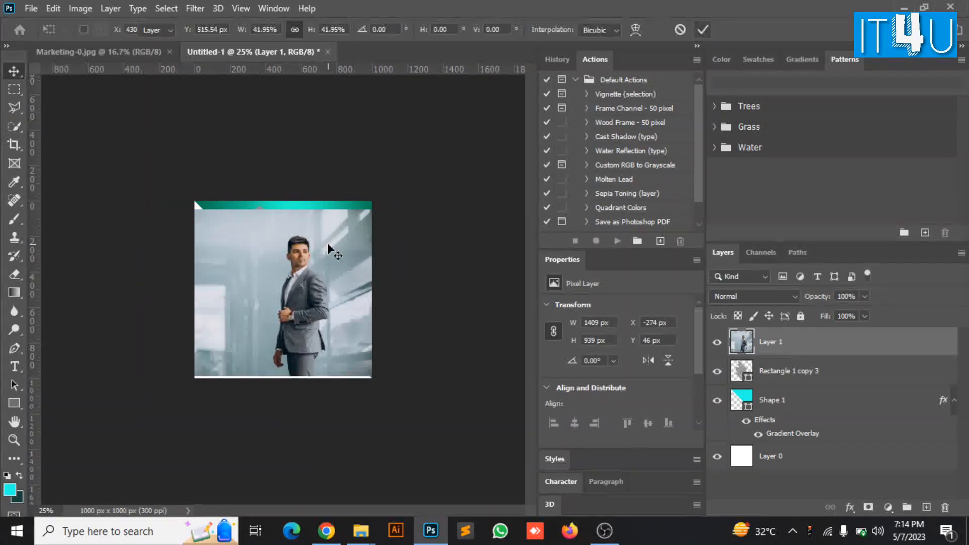
key("ctrl+plus")
key("ctrl+plus")
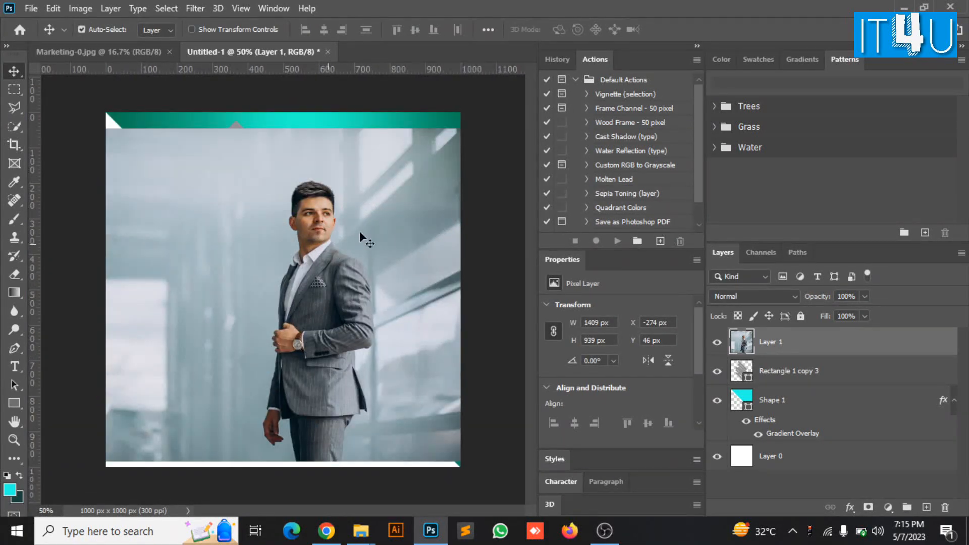
Clip the man's photo to the bars, enlarge it to about 102%, and shift it left
right_click(792, 347)
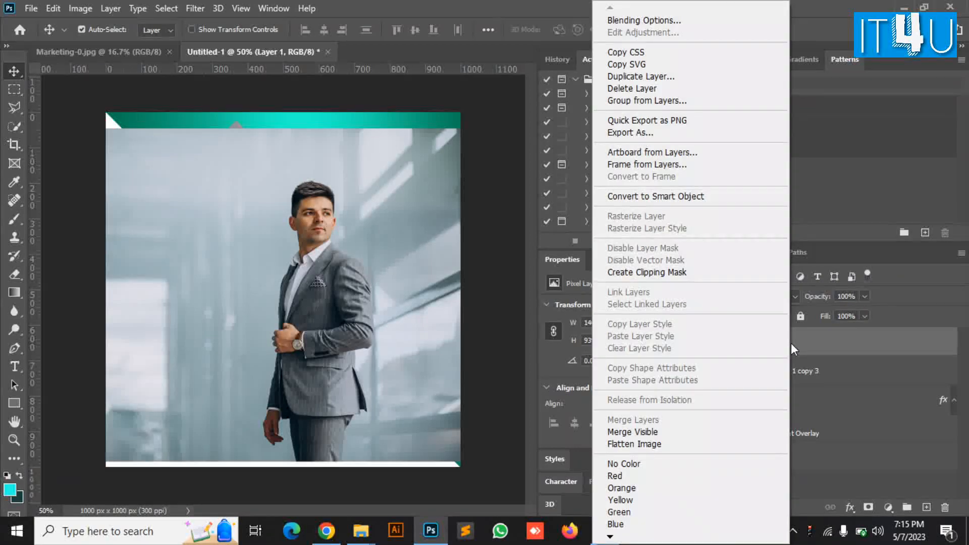
left_click(692, 275)
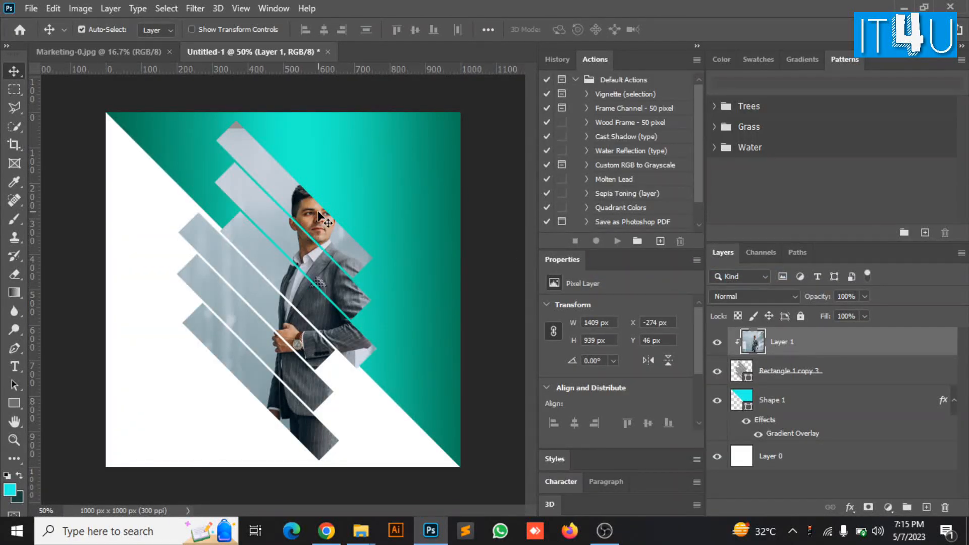
key("ctrl+t")
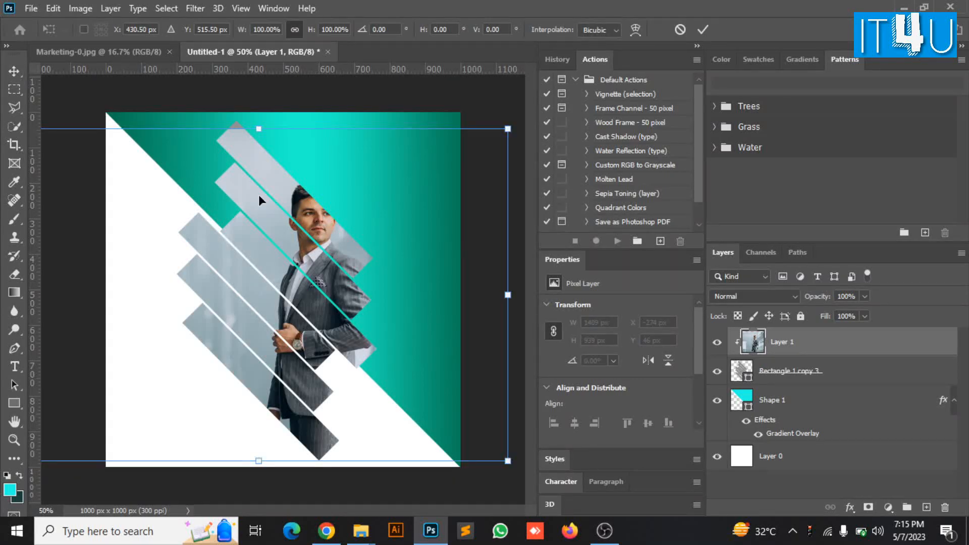
left_click_drag(258, 129, 257, 120)
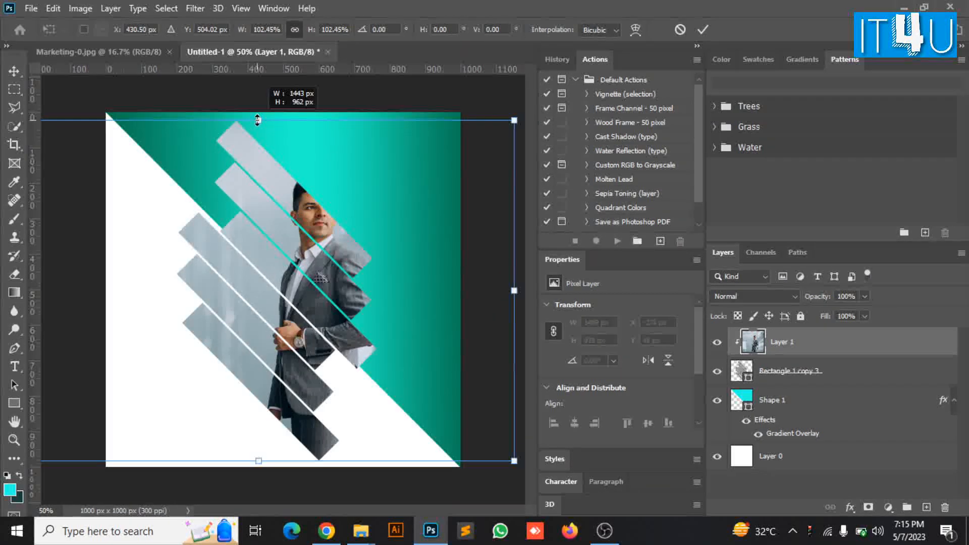
key("Left")
key("Left")
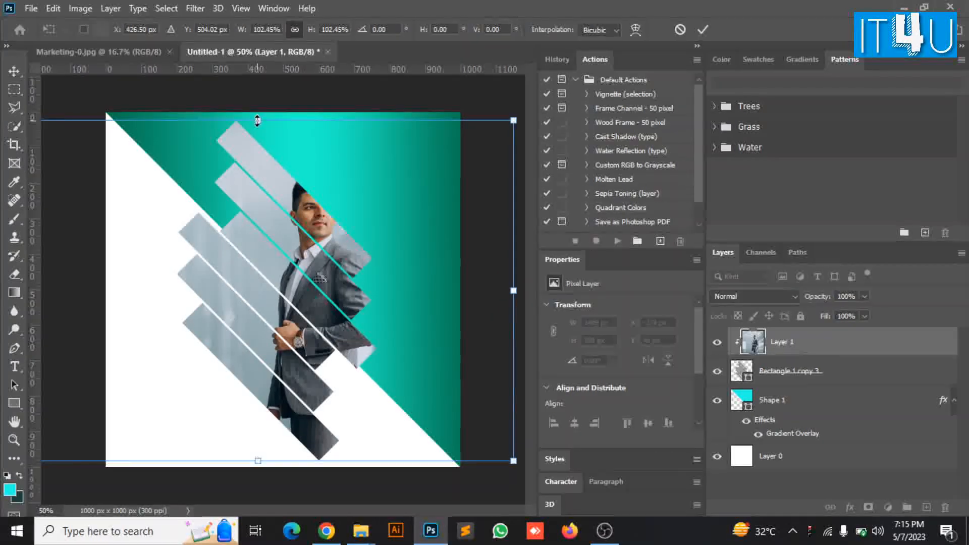
key("shift+Left")
key("shift+Left")
key("shift+Left")
key("shift+Left")
key("shift+Left")
key("shift+Left")
key("shift+Left")
key("shift+Left")
key("shift+Left")
key("shift+Left")
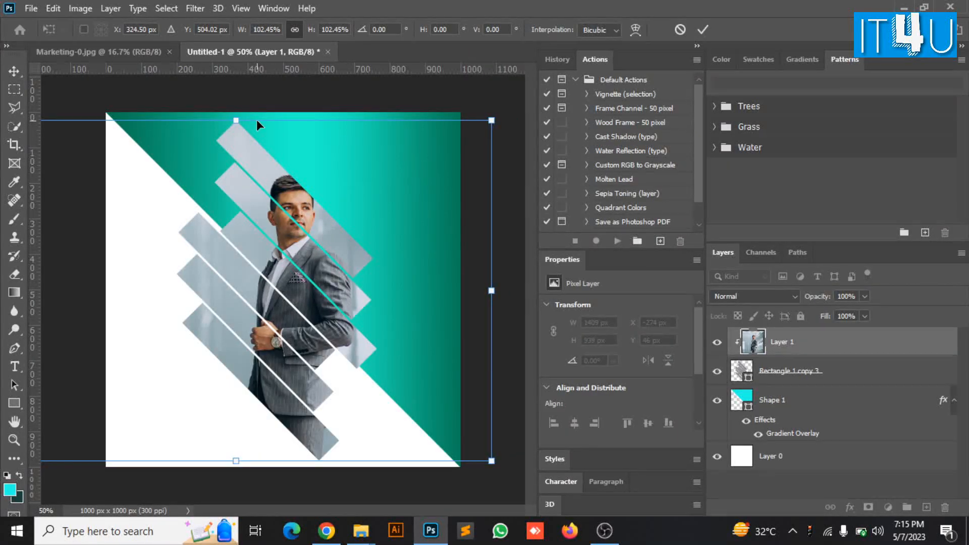
key("Right")
key("Right")
key("Right")
key("Right")
key("Right")
key("Right")
key("Right")
key("Right")
key("Right")
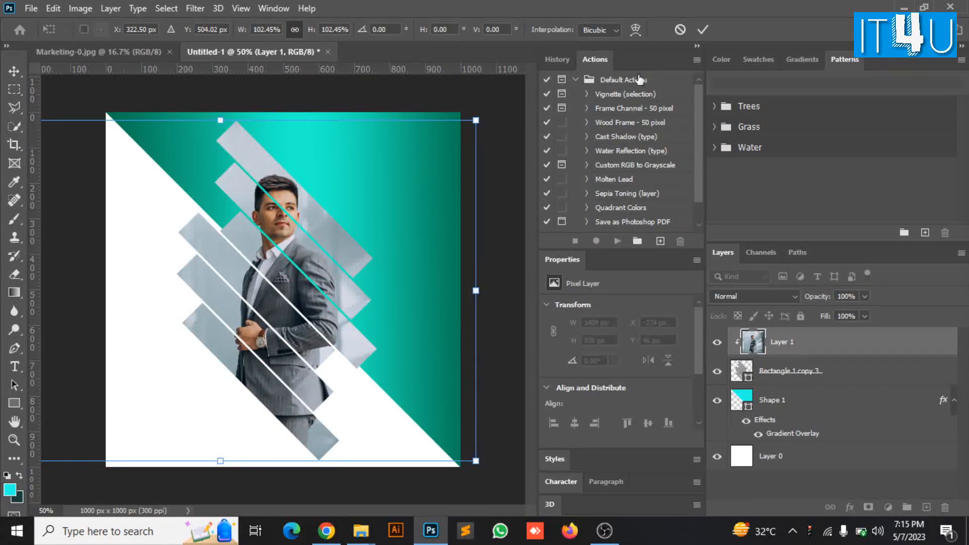
left_click(702, 30)
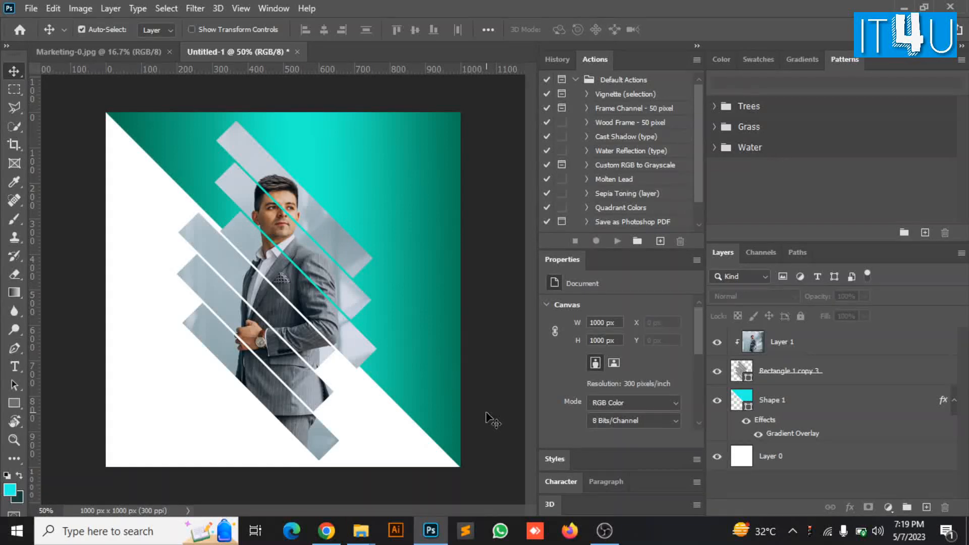
Add a drop shadow to the bars layer with 17% opacity, 39% spread and 27 px size
left_click(840, 374)
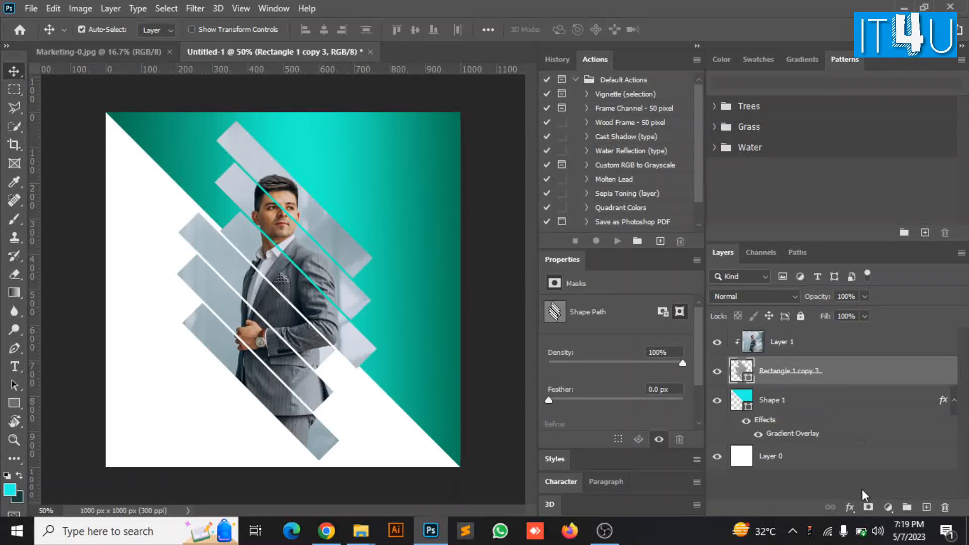
left_click(849, 507)
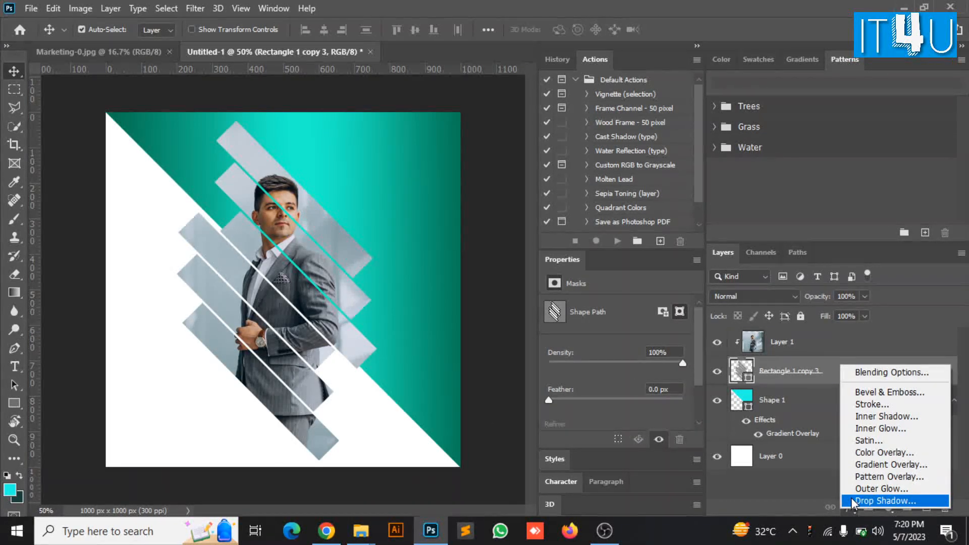
left_click(851, 497)
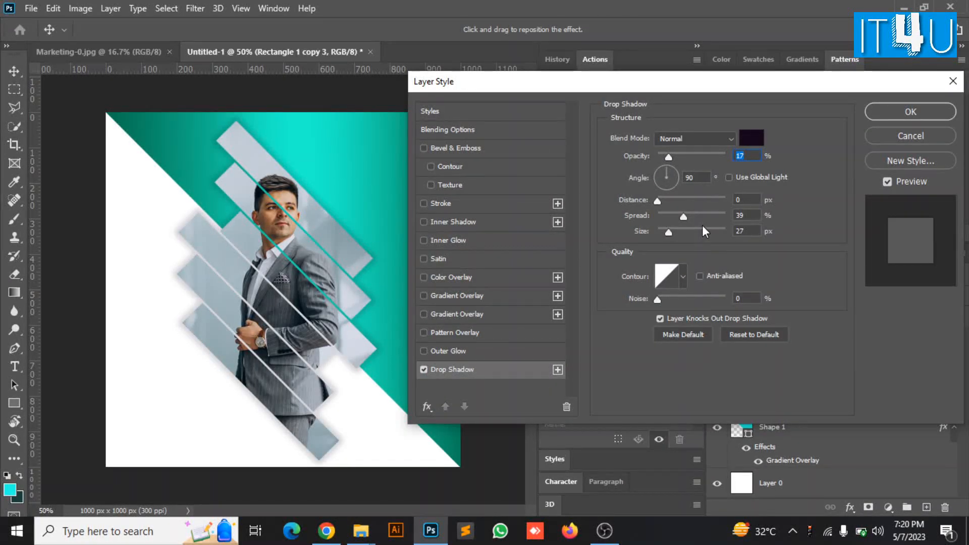
left_click(879, 110)
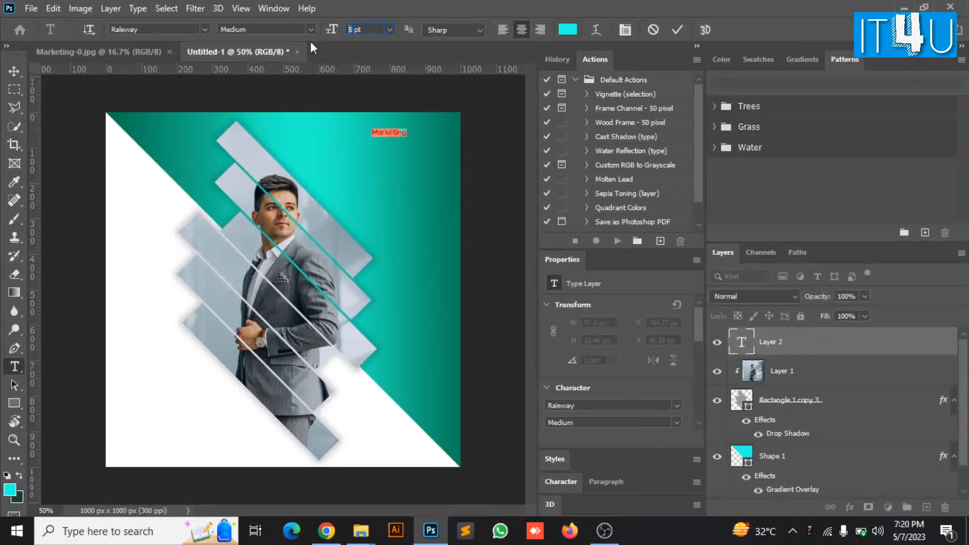
left_click(567, 29)
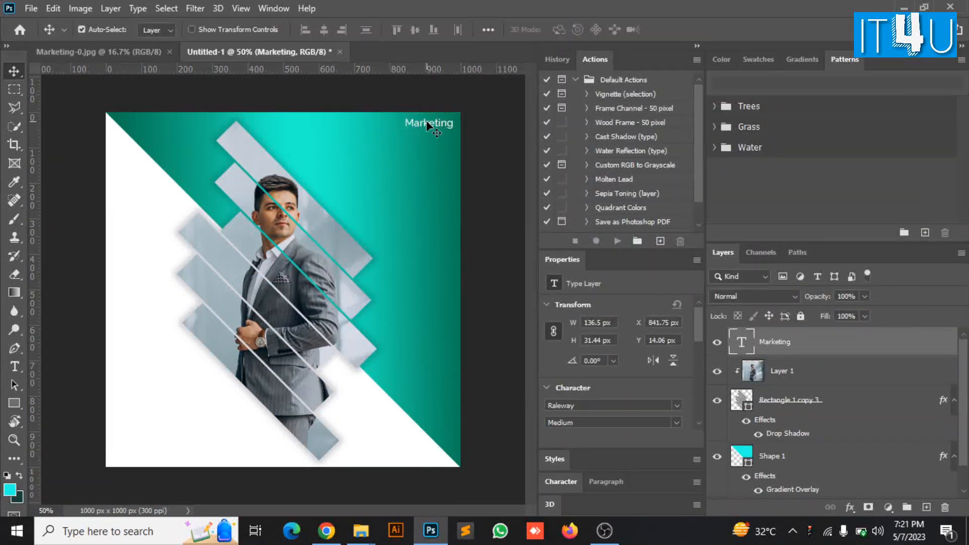
left_click(109, 359)
type("LEO")
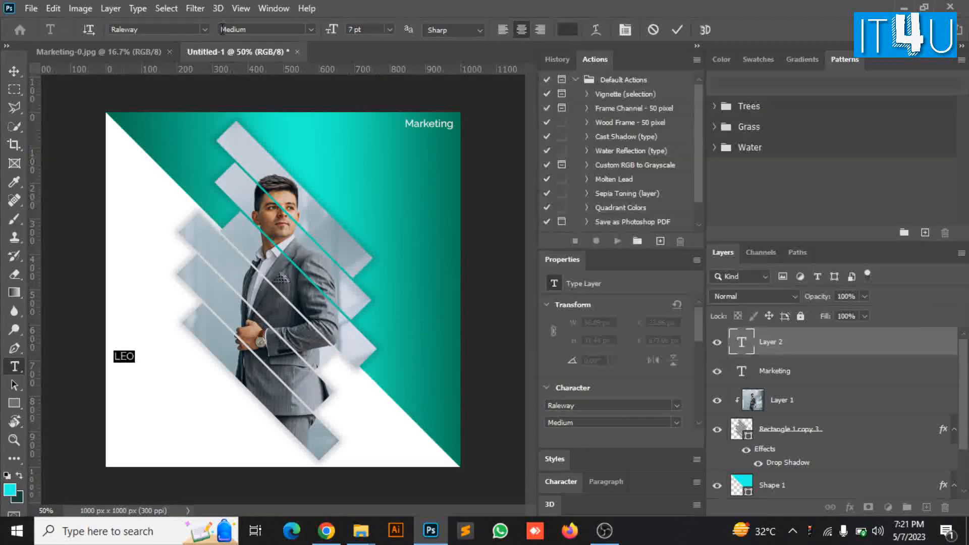
key("ctrl+Return")
key("v")
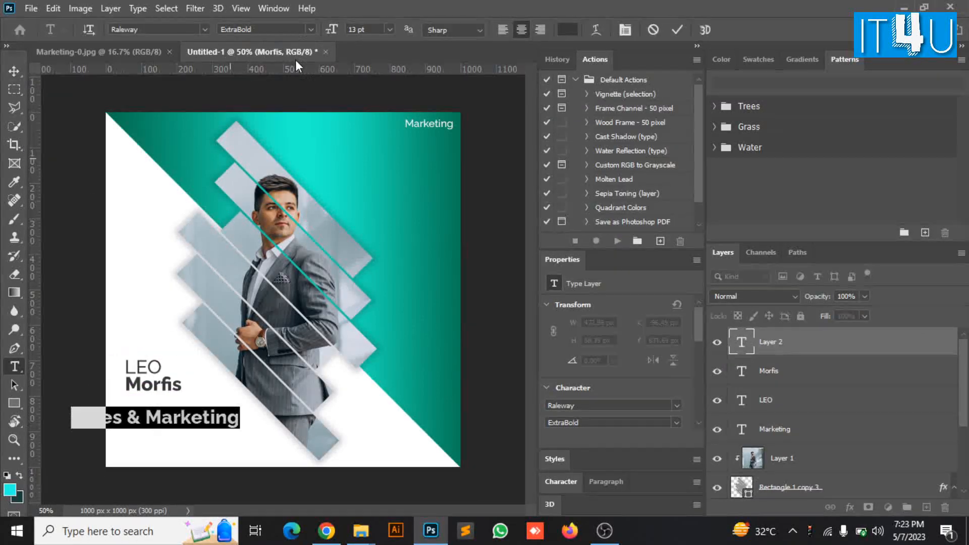
left_click_drag(161, 424, 164, 407)
left_click_drag(164, 408, 164, 401)
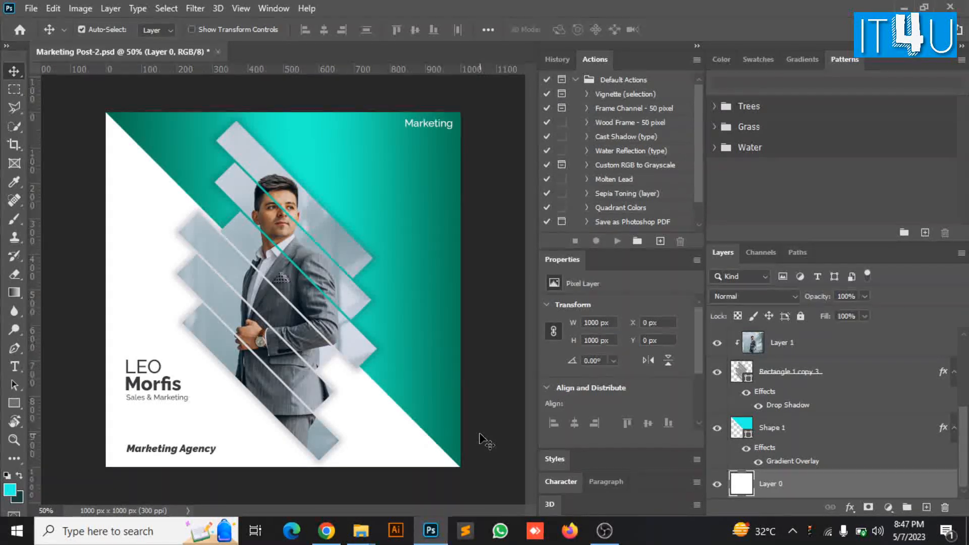
Add a Gradient Map over the man's photo running from black to yellow #fff007
left_click(840, 351)
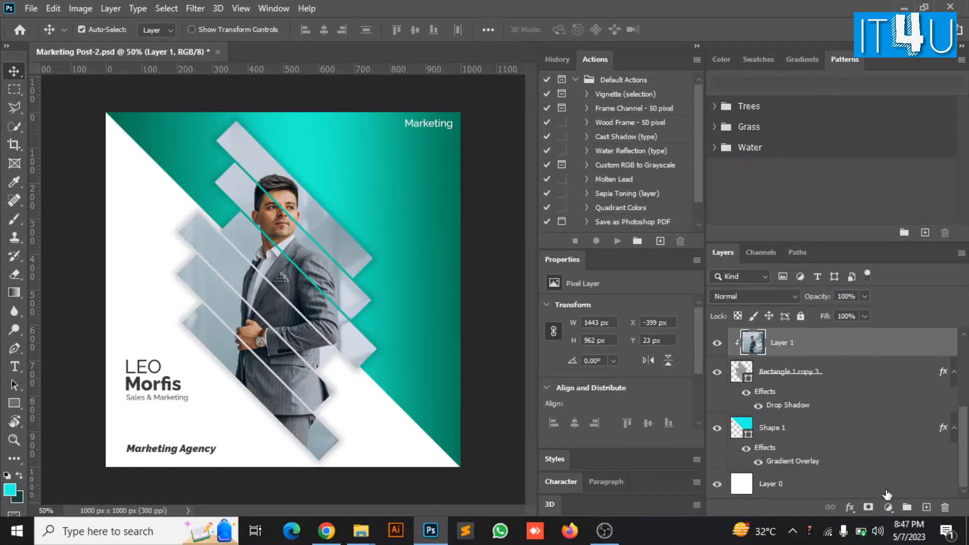
left_click(888, 507)
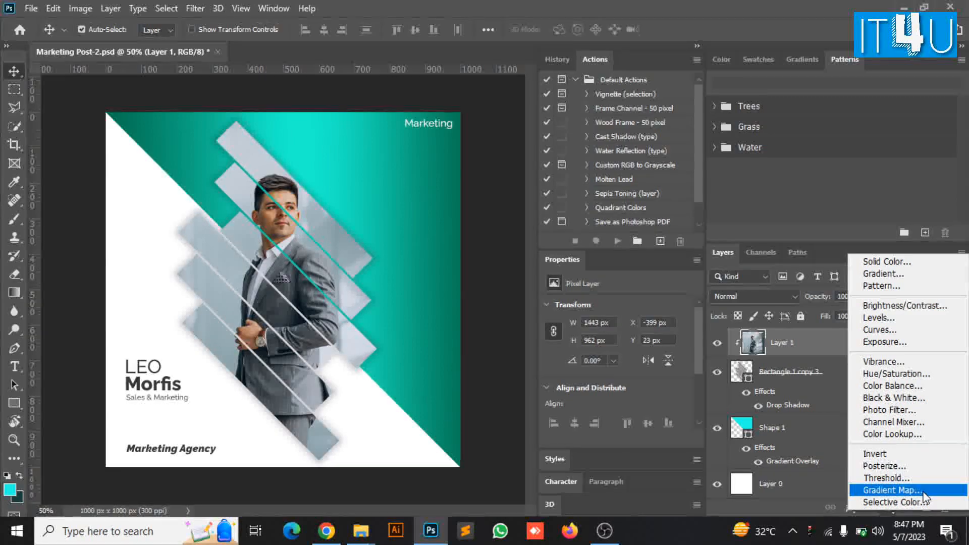
left_click(891, 490)
left_click(619, 313)
double_click(443, 390)
left_click(537, 305)
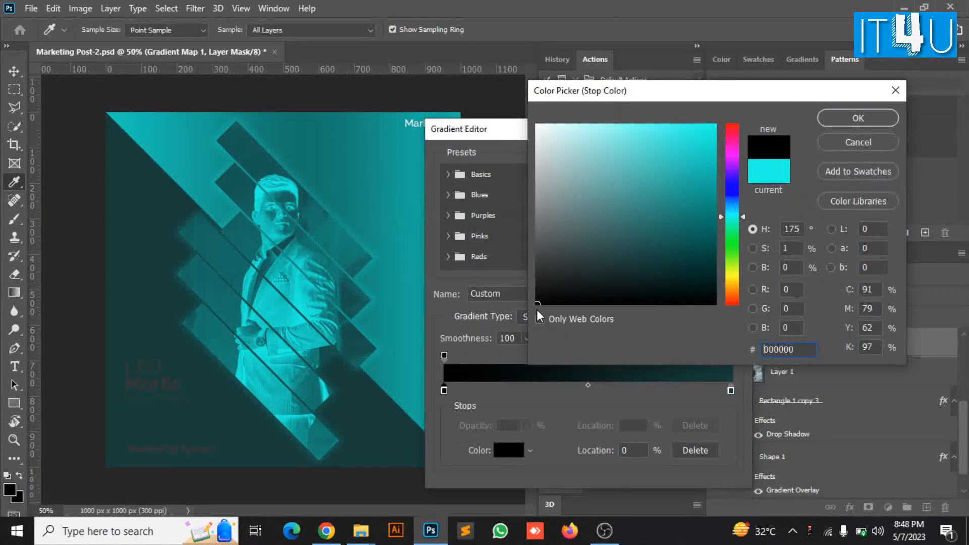
key("Return")
double_click(730, 390)
left_click(723, 278)
left_click(702, 143)
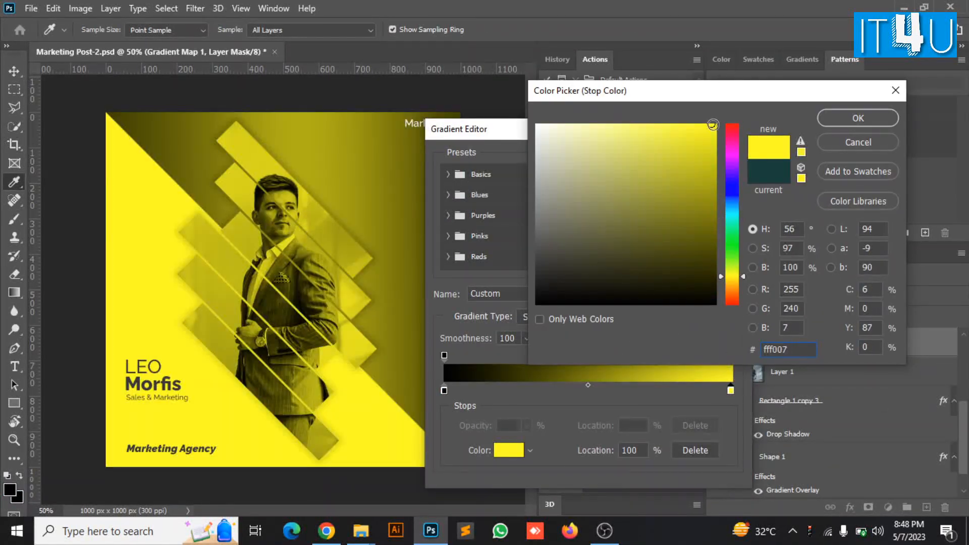
key("Return")
key("Return")
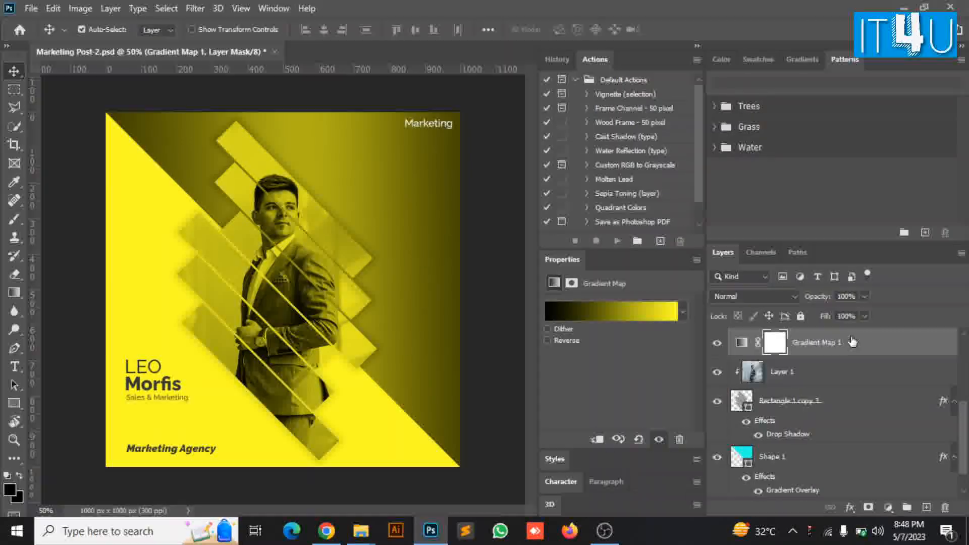
Clip Gradient Map 1 to the man's photo and lower its opacity to 68%
right_click(851, 342)
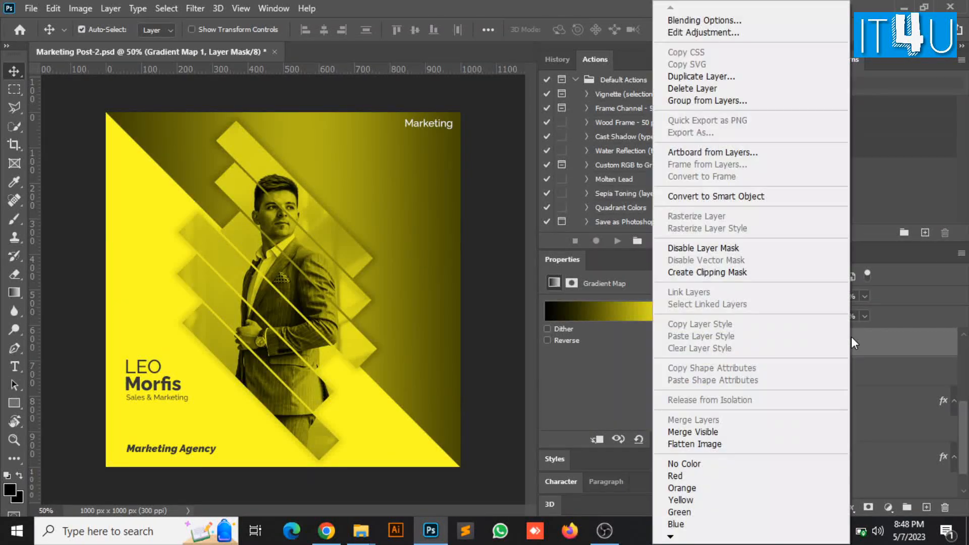
left_click(768, 268)
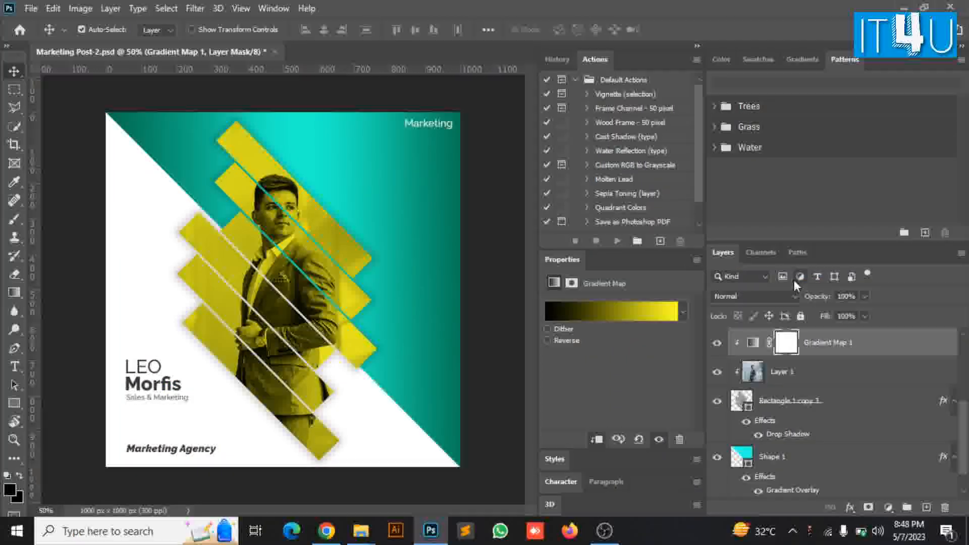
left_click(835, 297)
type("74")
key("Return")
key("Down")
key("Down")
key("Down")
key("Down")
key("Down")
key("Down")
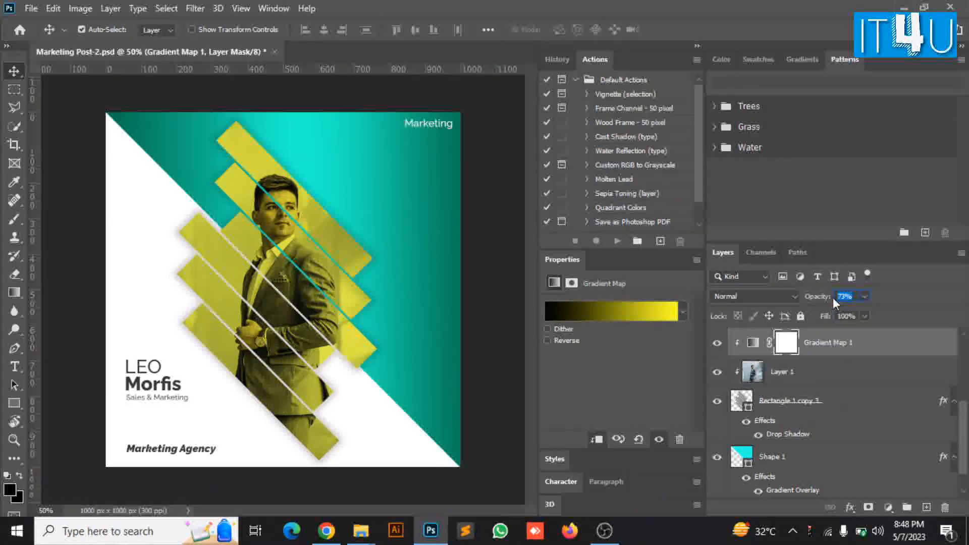
left_click(845, 294)
key("Return")
left_click(839, 401)
Free-transform Rectangle 1 copy 3 to widen the diagonal bars toward the right
key("ctrl+t")
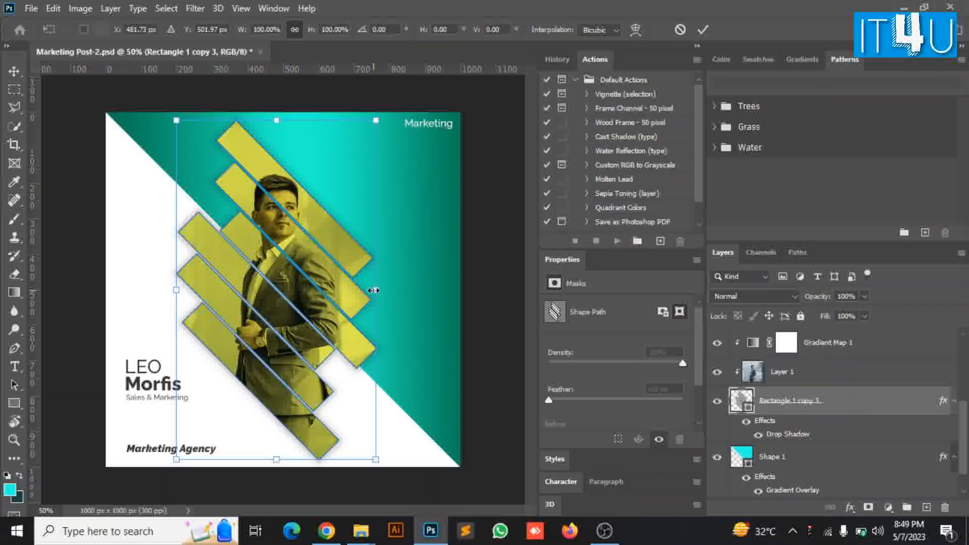
left_click_drag(373, 290, 407, 289)
left_click(702, 29)
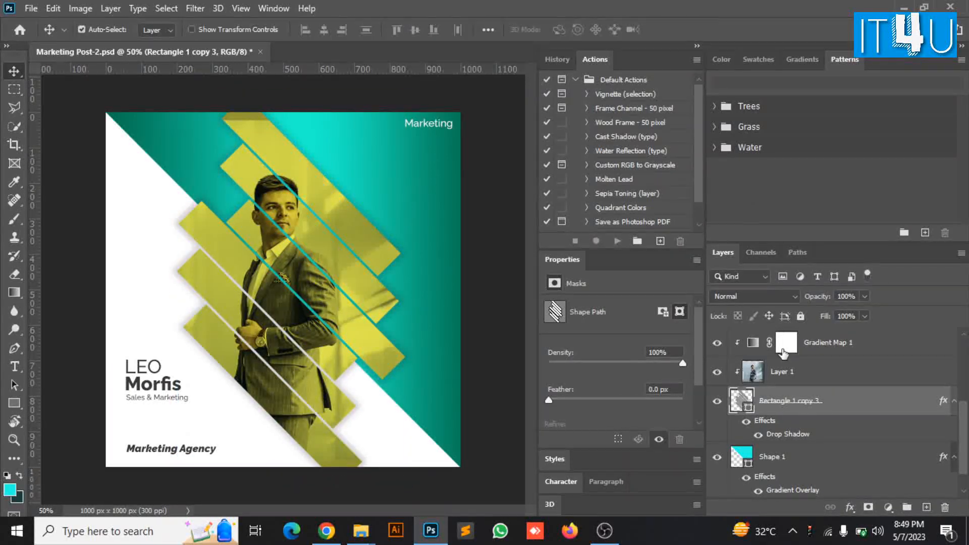
Scale the man's photo on Layer 1 to about 106%, roughly 1528 × 1019 px
left_click(807, 377)
key("ctrl+t")
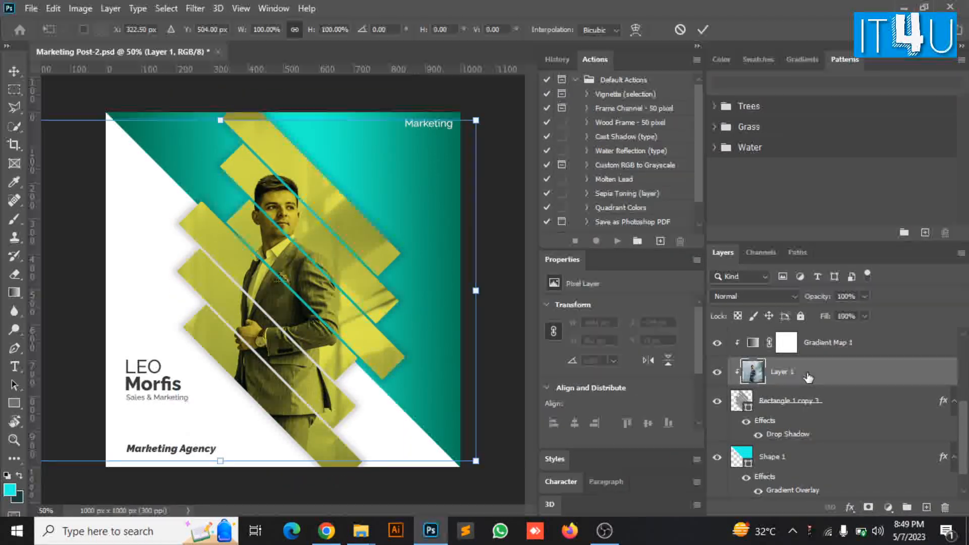
left_click_drag(478, 463, 493, 473)
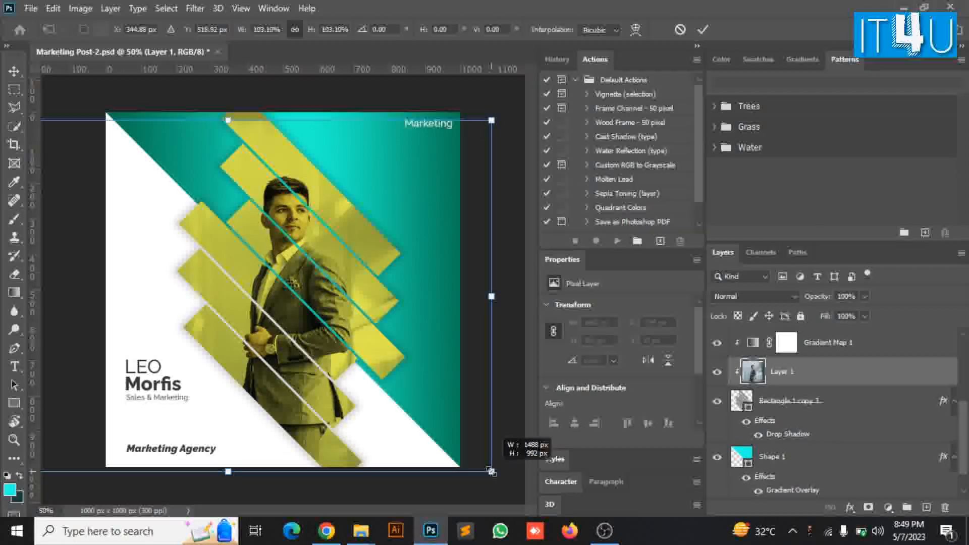
left_click_drag(221, 120, 221, 109)
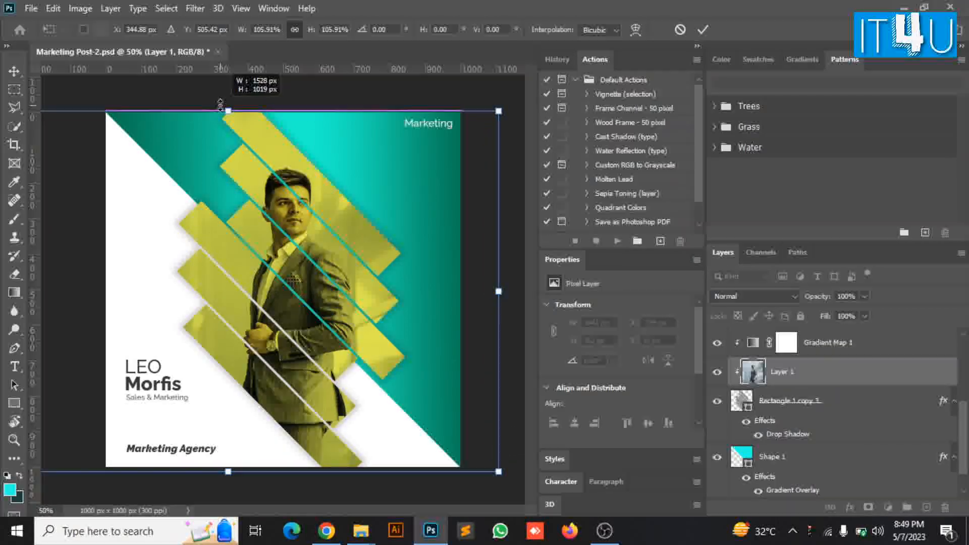
left_click(703, 29)
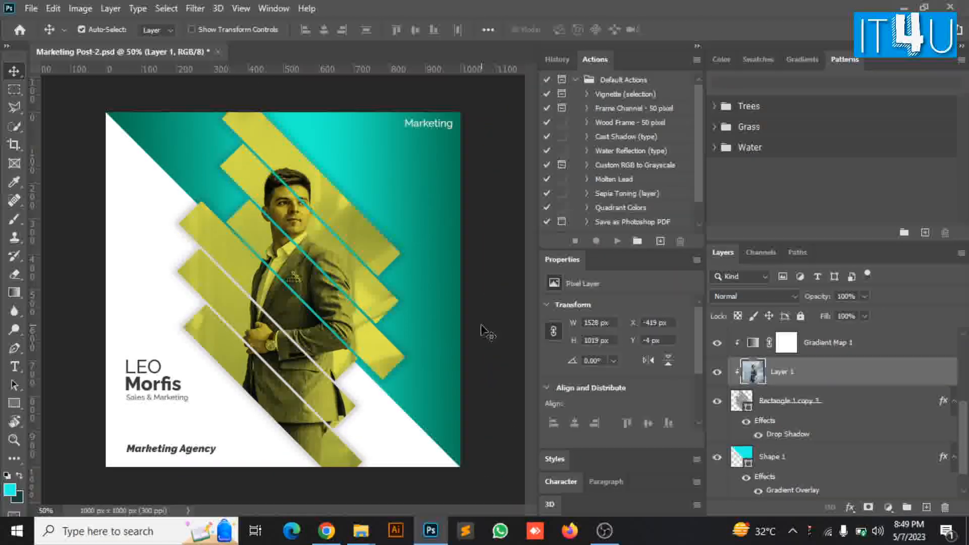